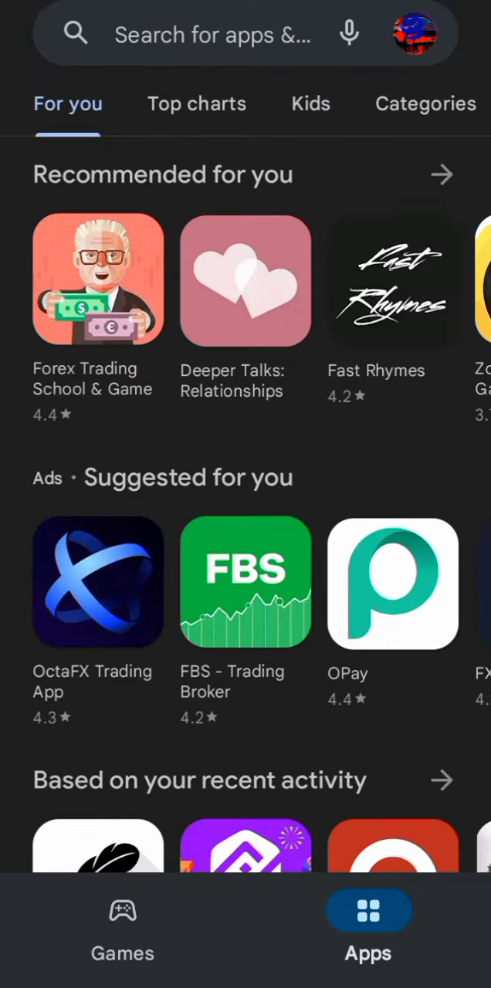
scroll(246, 494, down, 8)
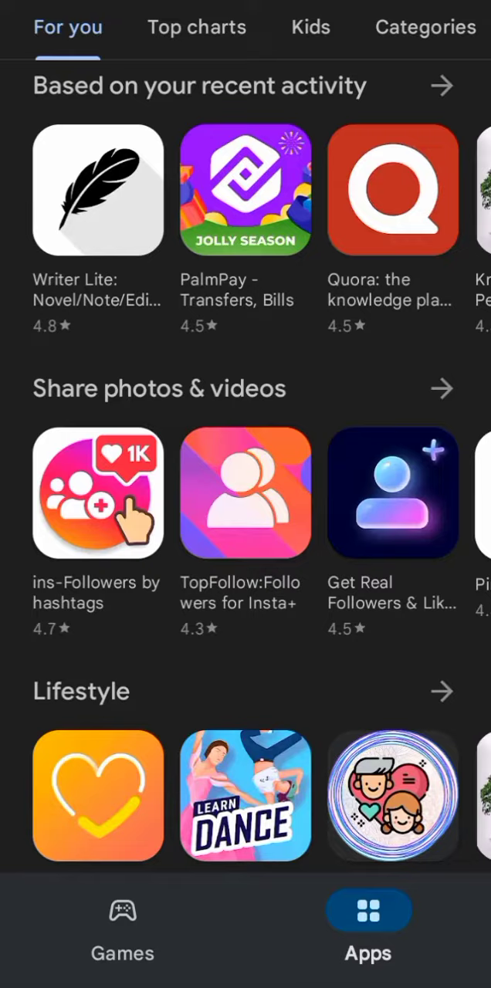
scroll(245, 494, up, 8)
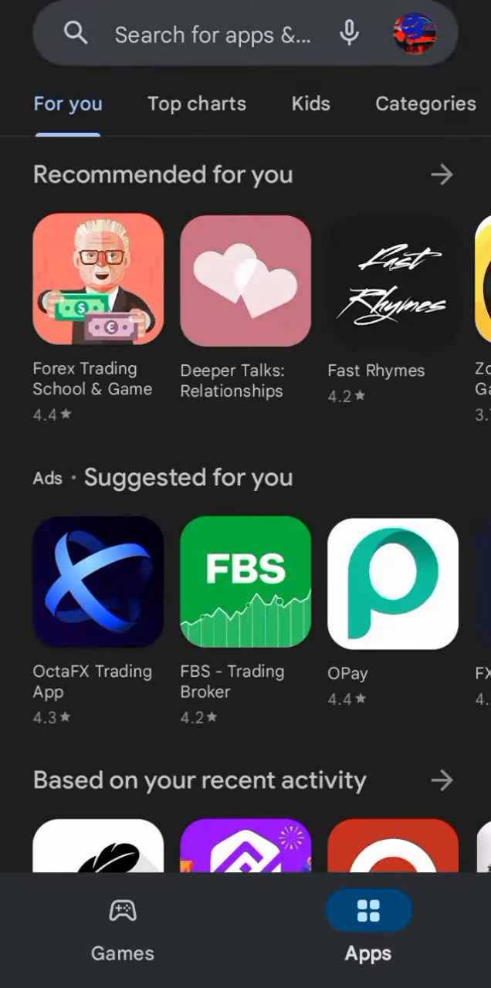
Start a Play Store search and clear the stray letter to refine the badoo query.
click(220, 33)
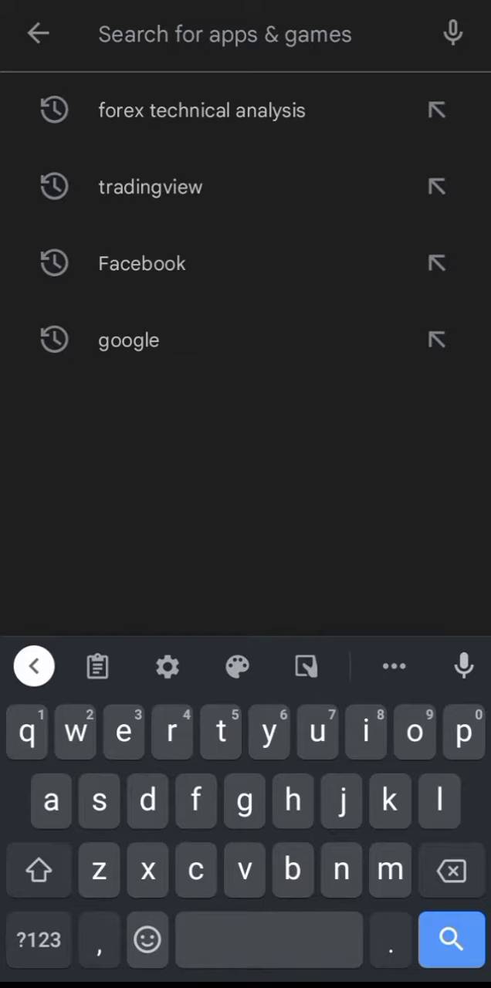
text(b)
key(BackSpace)
text(b)
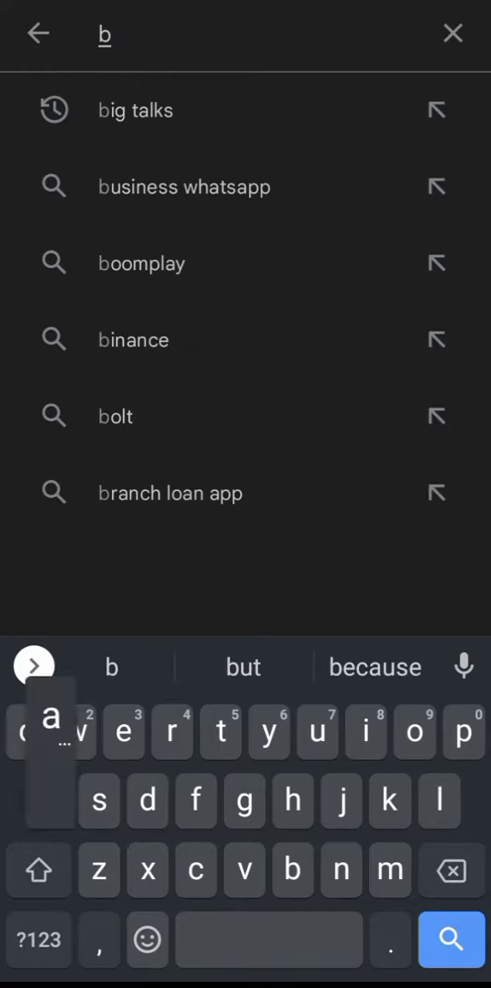
text(a)
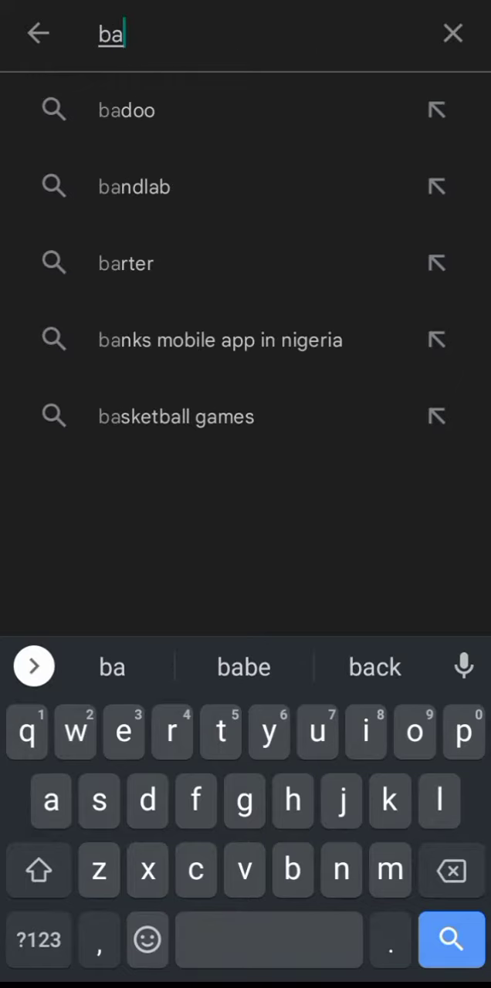
Search for badoo, open the Badoo listing and go to its Data safety section.
click(127, 110)
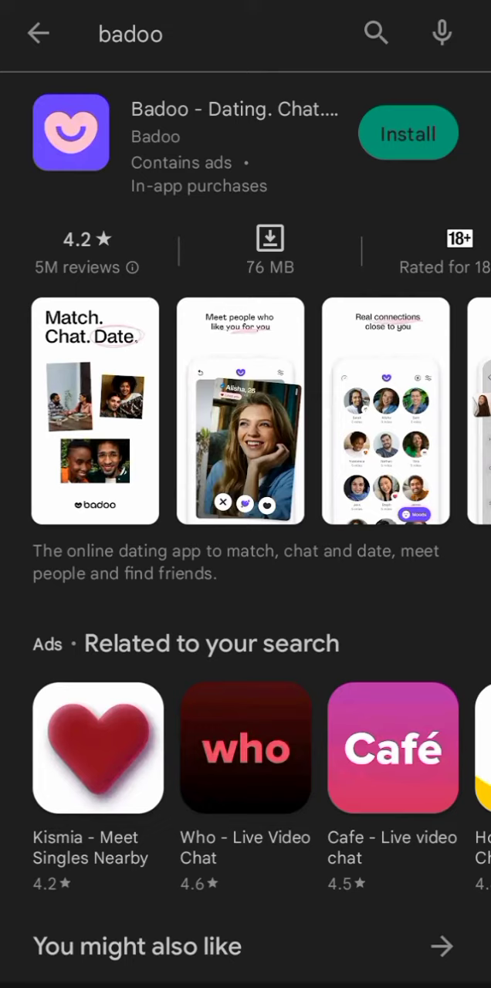
scroll(245, 541, down, 1)
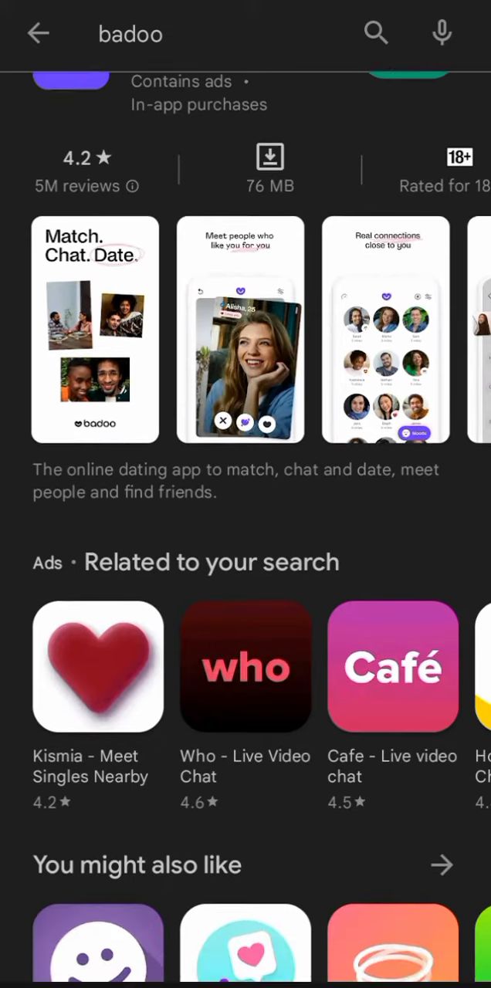
scroll(246, 541, up, 1)
click(232, 136)
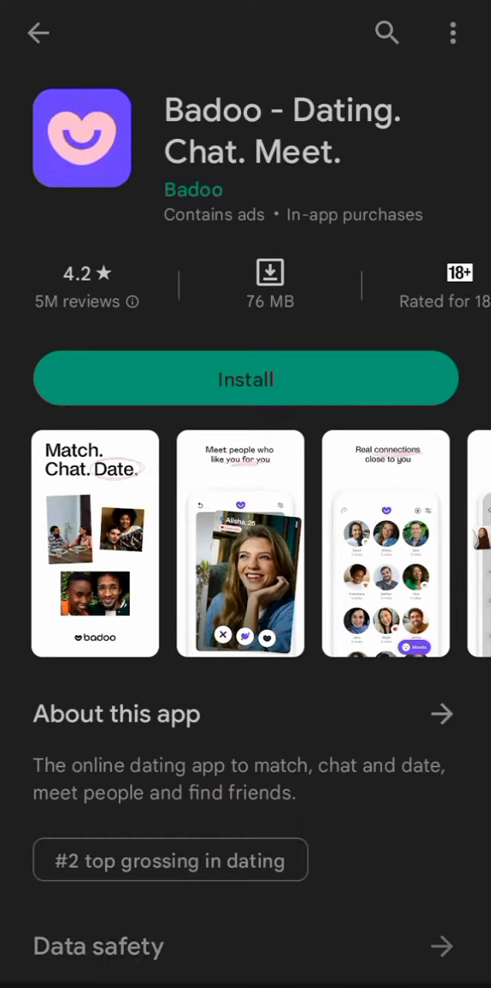
scroll(245, 494, down, 5)
scroll(245, 495, down, 4)
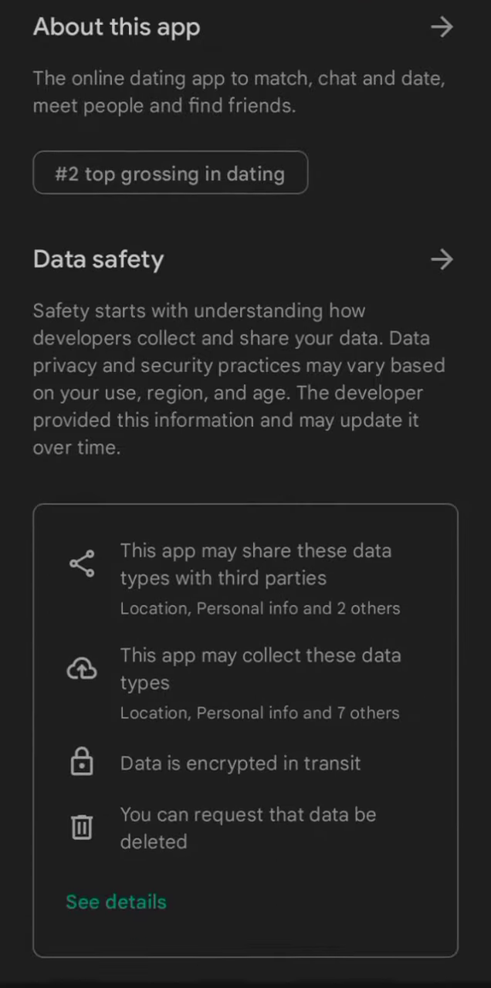
click(116, 902)
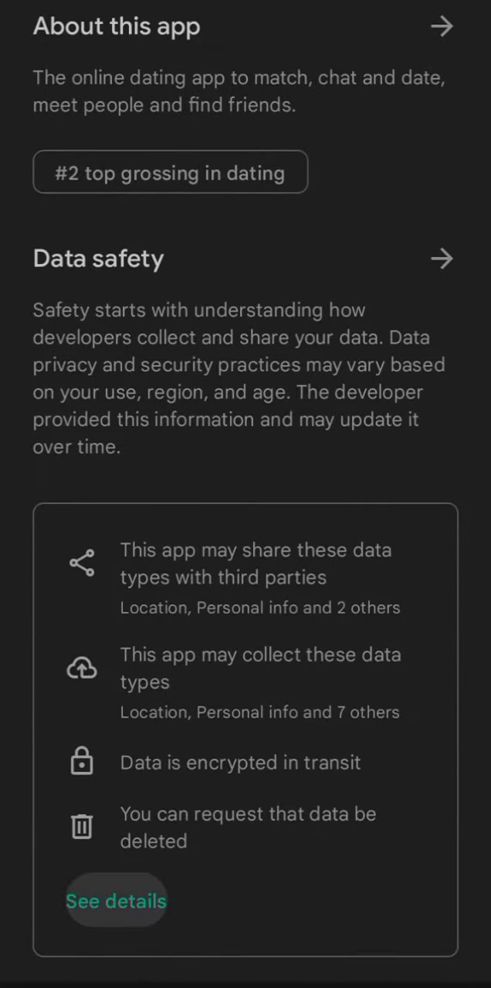
scroll(245, 494, down, 7)
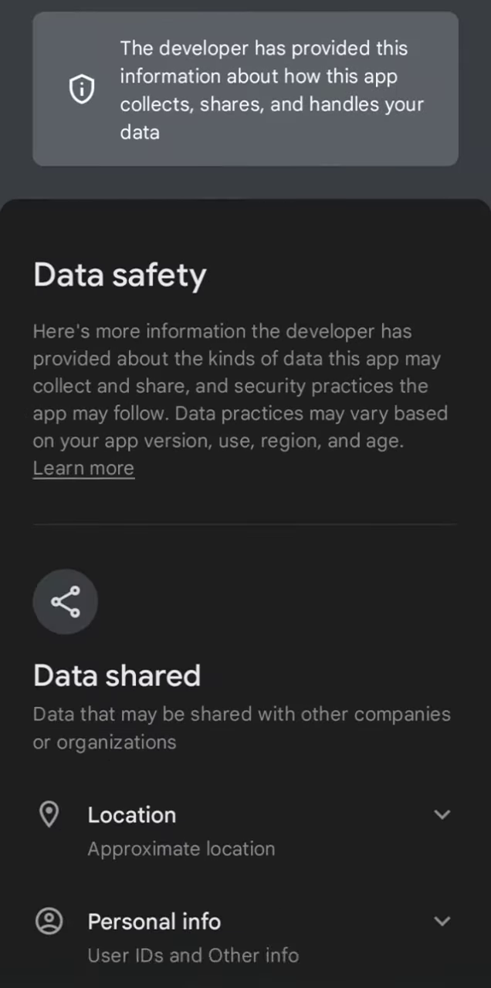
scroll(245, 494, down, 1)
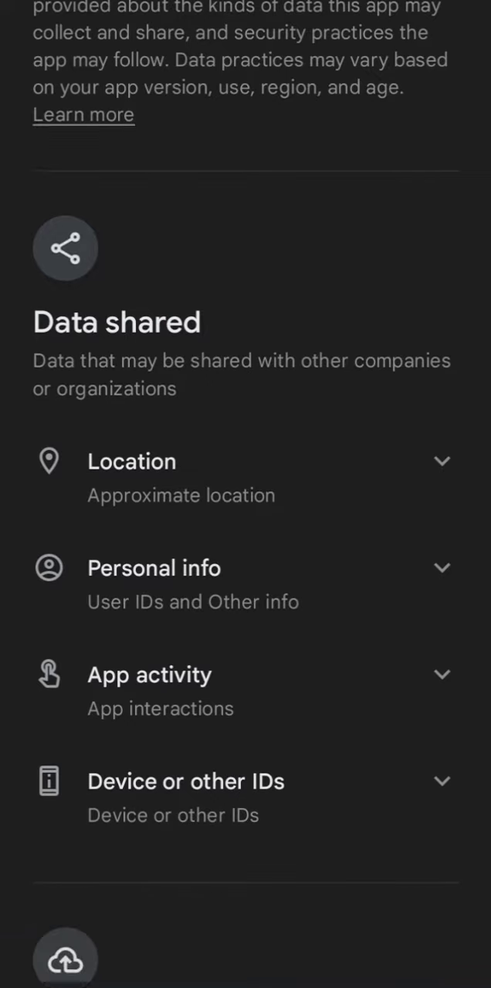
Expand the Location, Personal info, App activity and Device or other IDs shared categories.
click(132, 414)
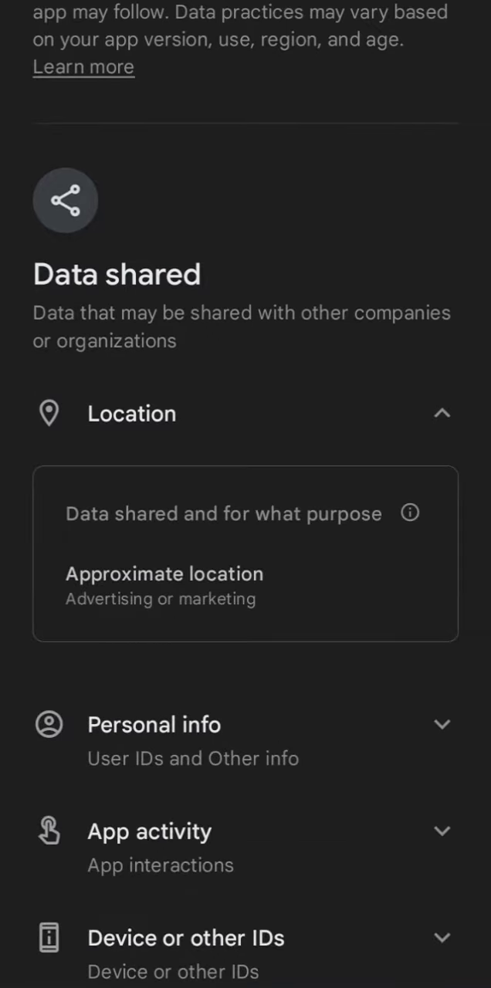
click(155, 724)
scroll(246, 494, down, 3)
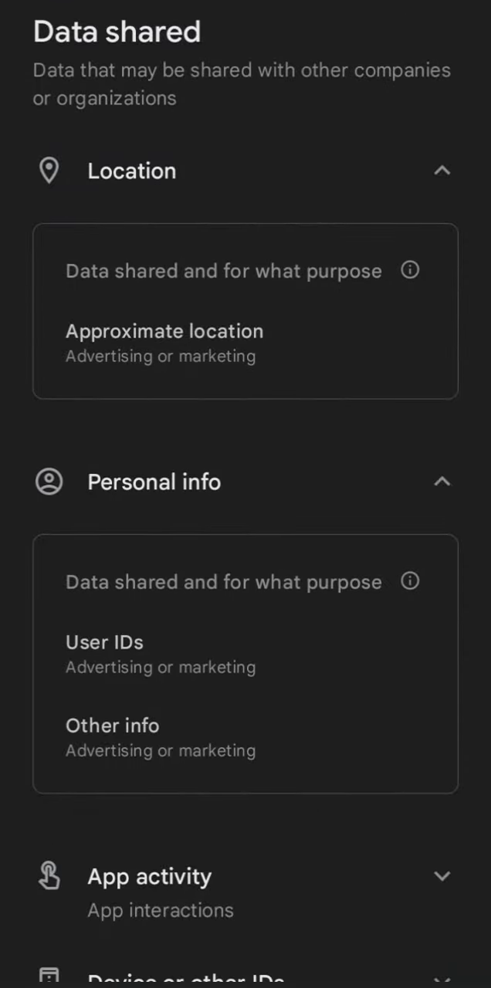
scroll(245, 495, down, 5)
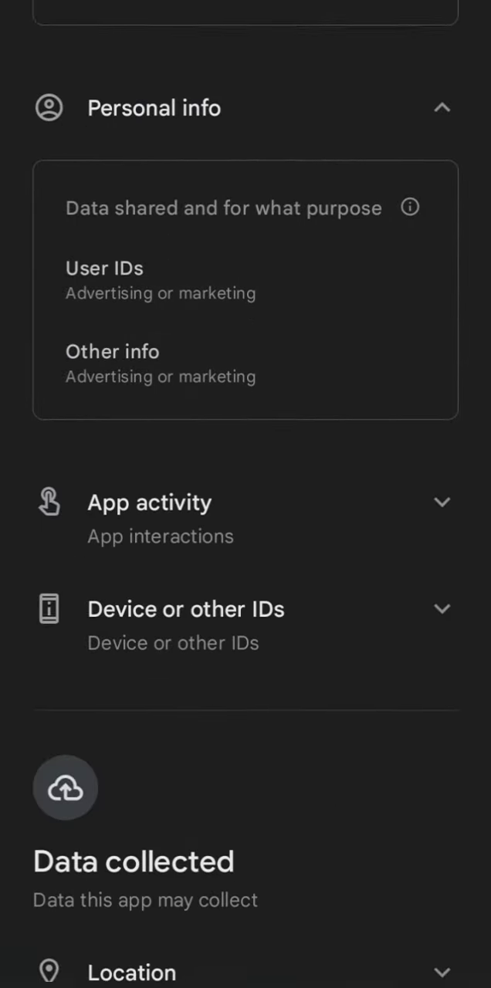
click(232, 448)
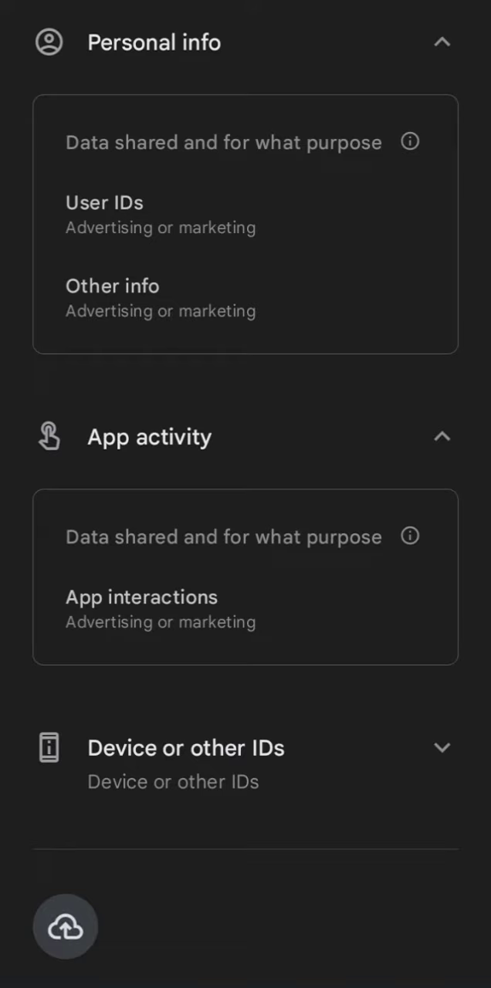
click(185, 747)
scroll(246, 495, down, 8)
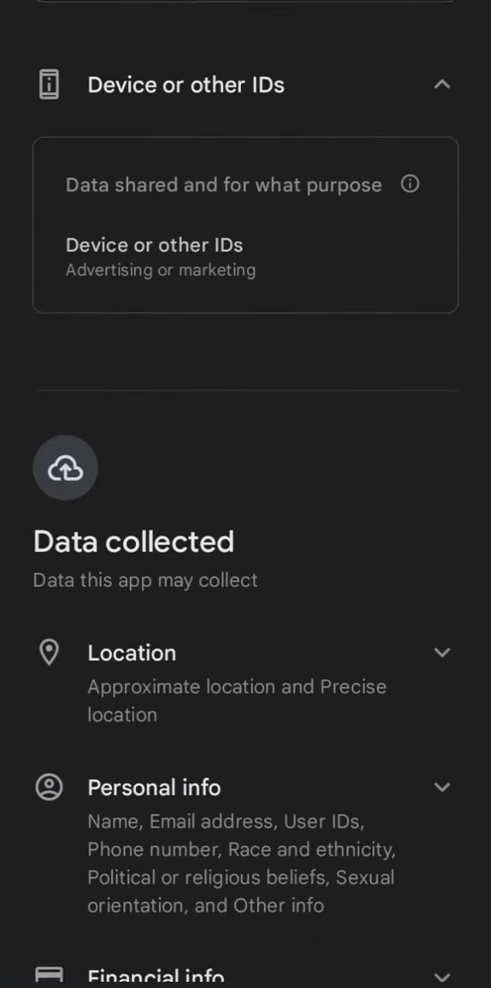
scroll(246, 494, down, 4)
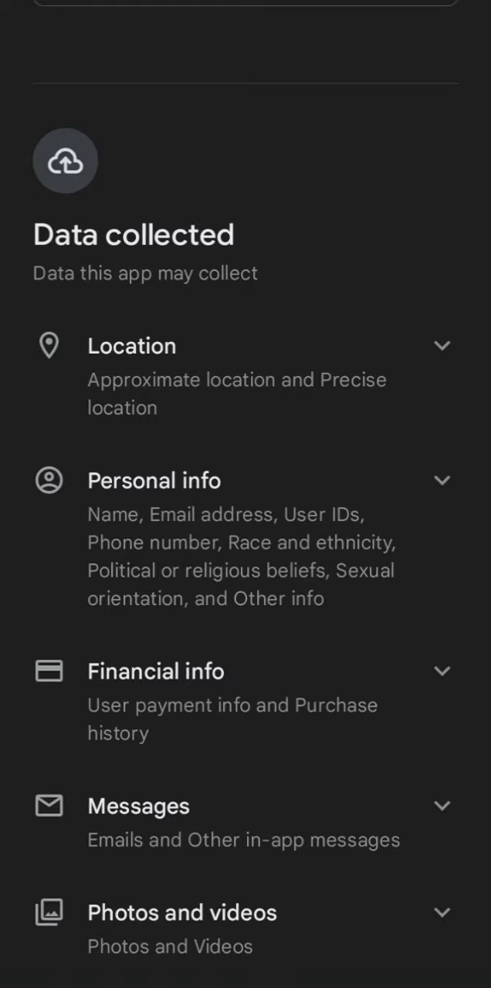
scroll(245, 494, down, 1)
scroll(246, 494, down, 2)
scroll(246, 494, down, 2)
scroll(246, 495, down, 2)
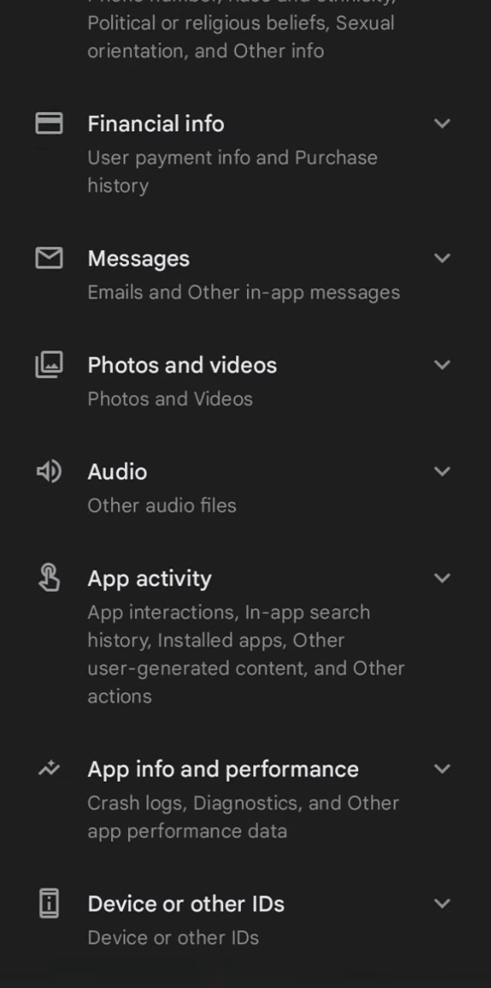
scroll(246, 494, down, 4)
scroll(246, 495, down, 3)
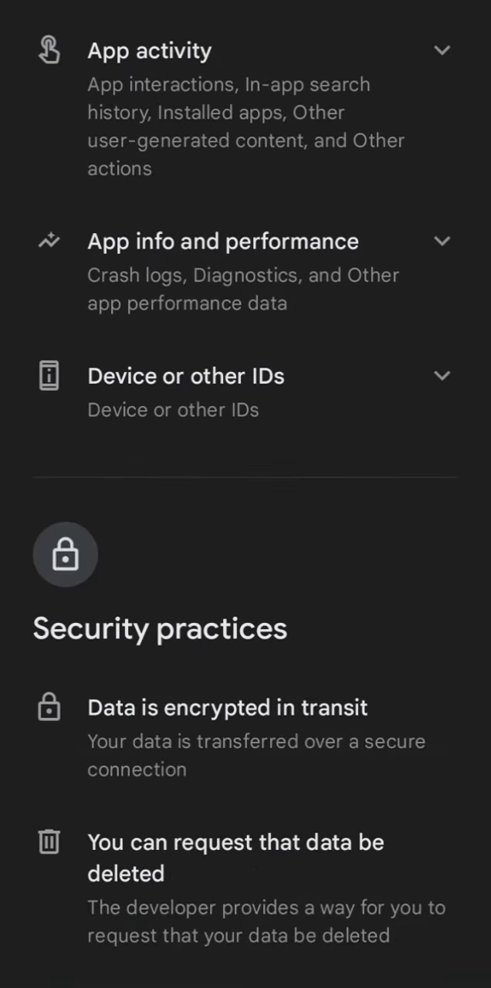
scroll(245, 494, down, 3)
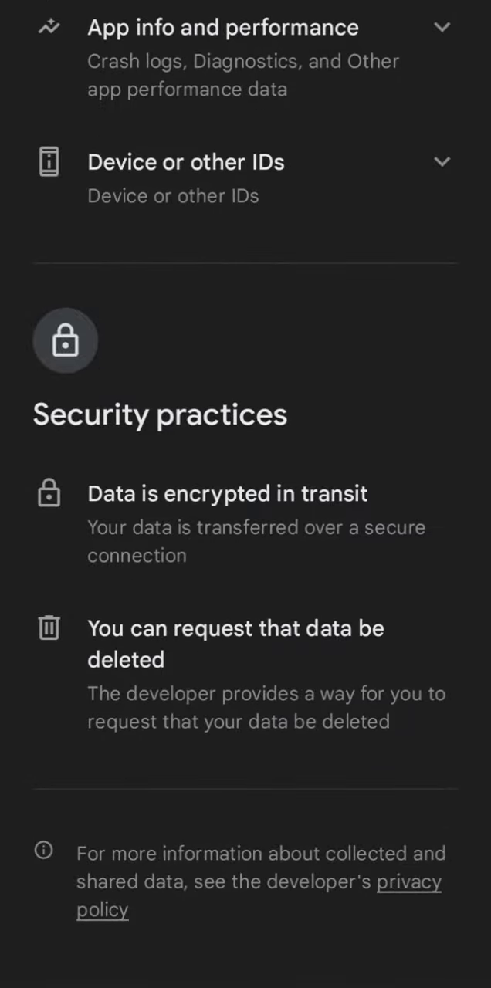
scroll(246, 494, up, 5)
scroll(245, 494, up, 10)
scroll(246, 494, up, 10)
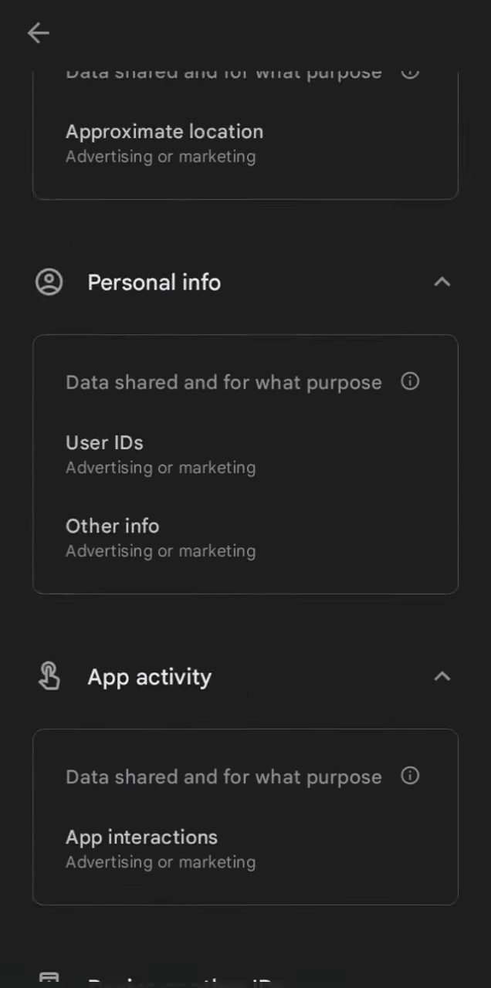
scroll(246, 494, up, 10)
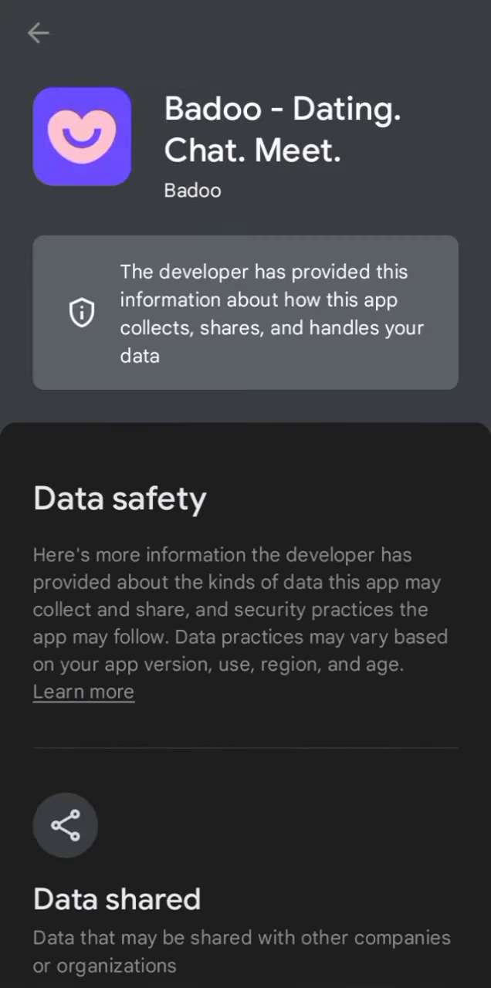
Leave Badoo's Data safety page and go back toward the badoo search results.
click(37, 32)
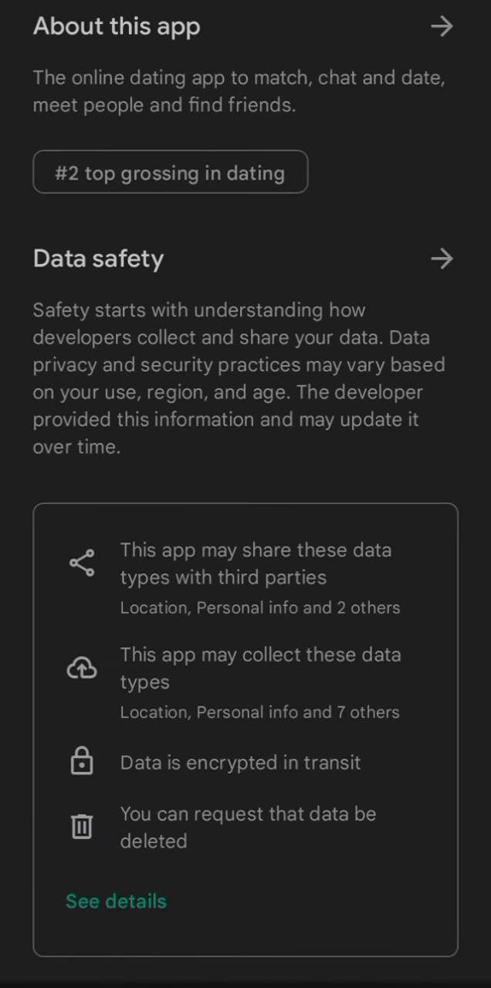
key(Escape)
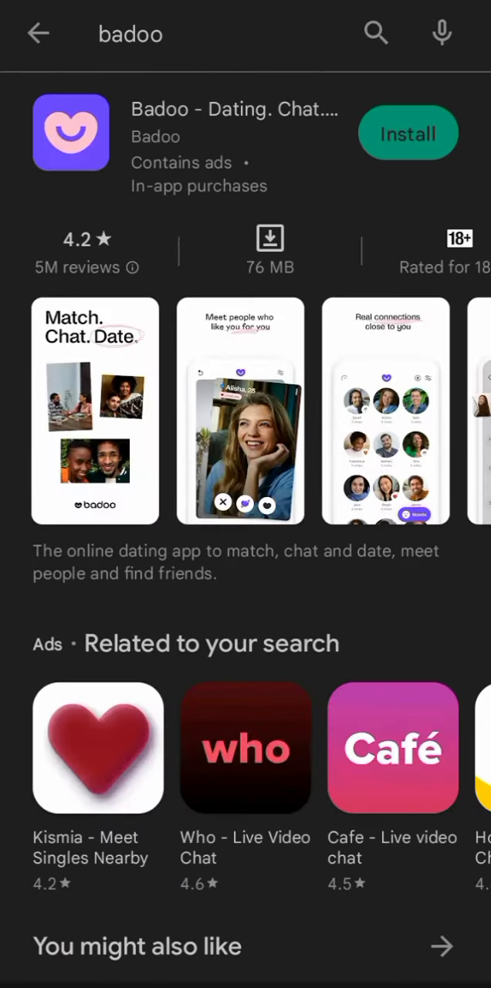